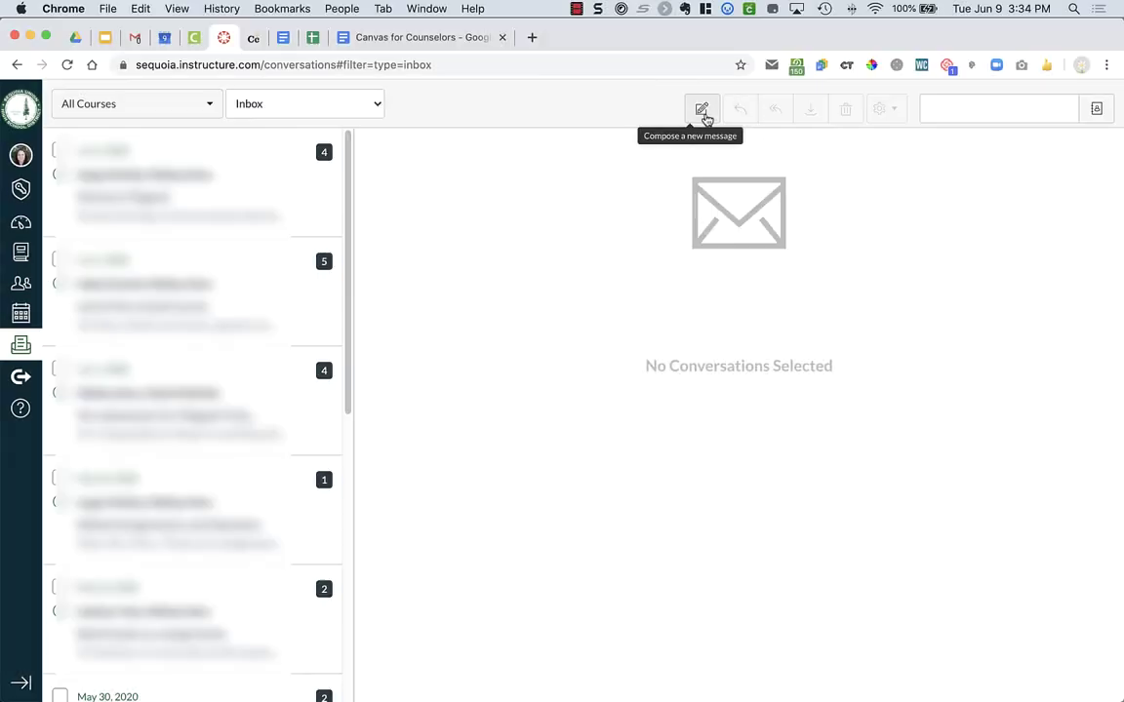
Step: Compose a new message and choose Biology 19/20 SPRING from Favorite Courses as its course
click(702, 111)
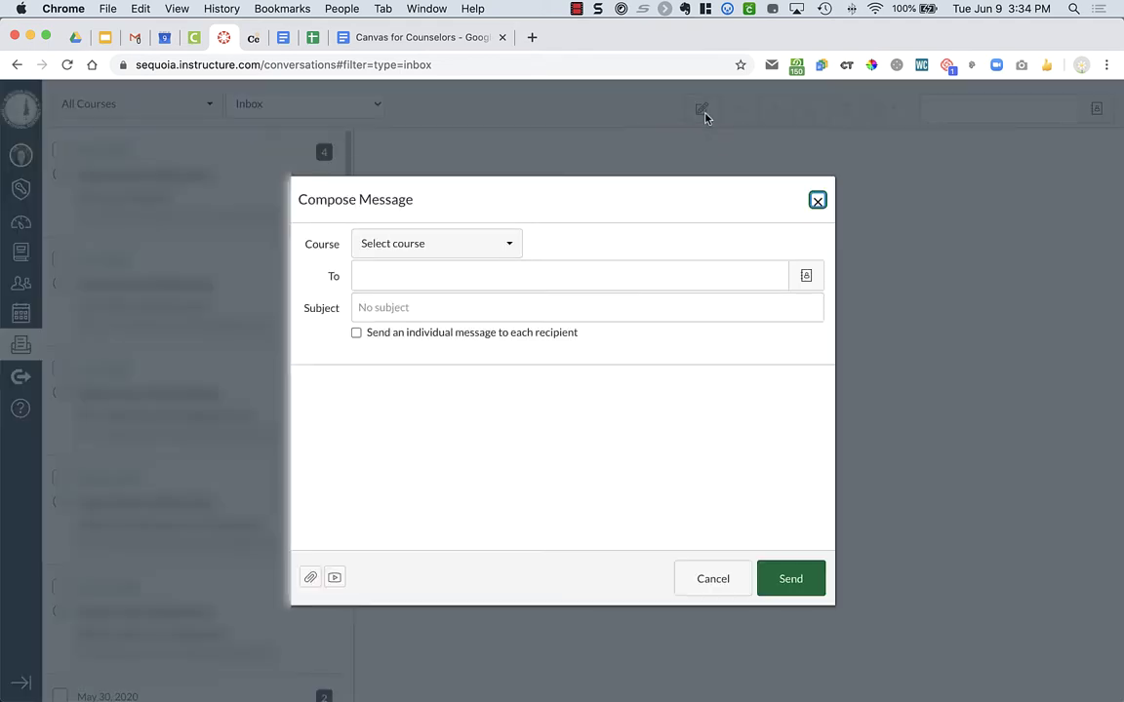
click(511, 248)
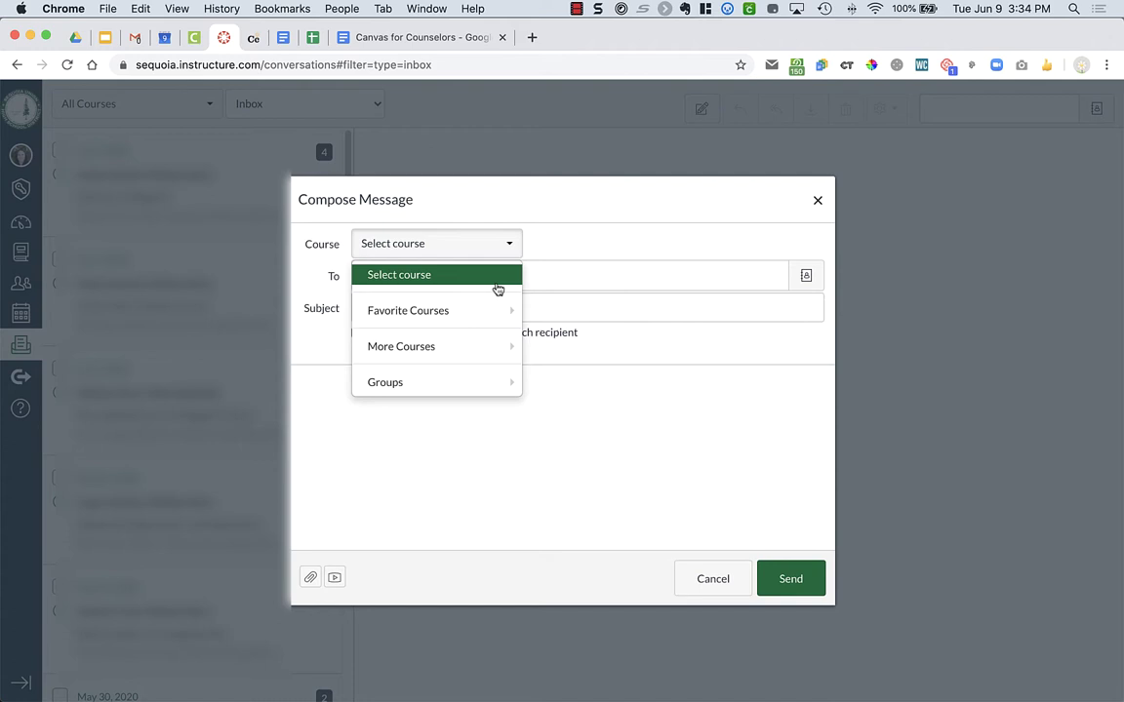
mouse_move(489, 302)
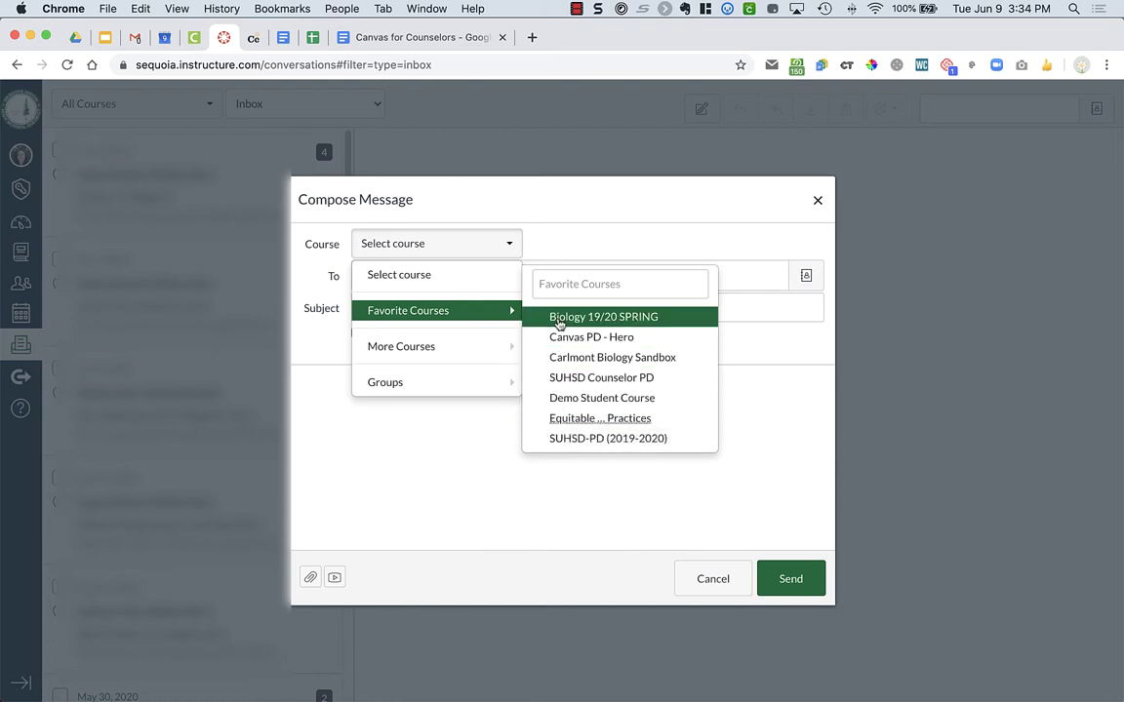
mouse_move(462, 356)
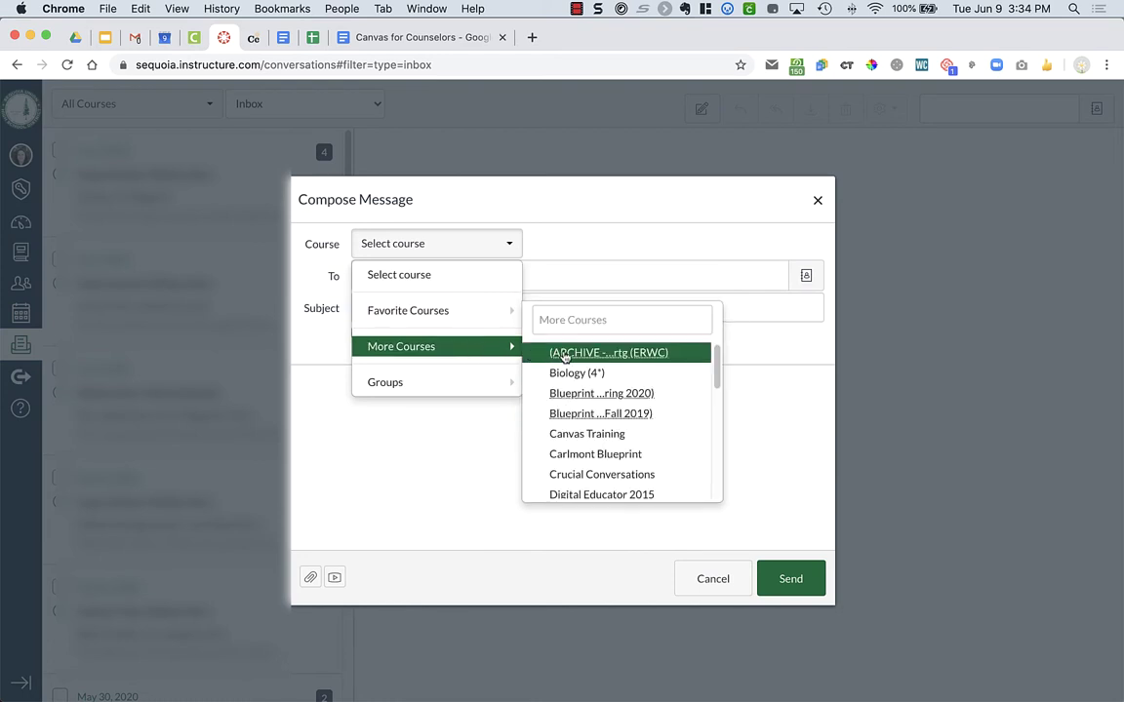
mouse_move(476, 395)
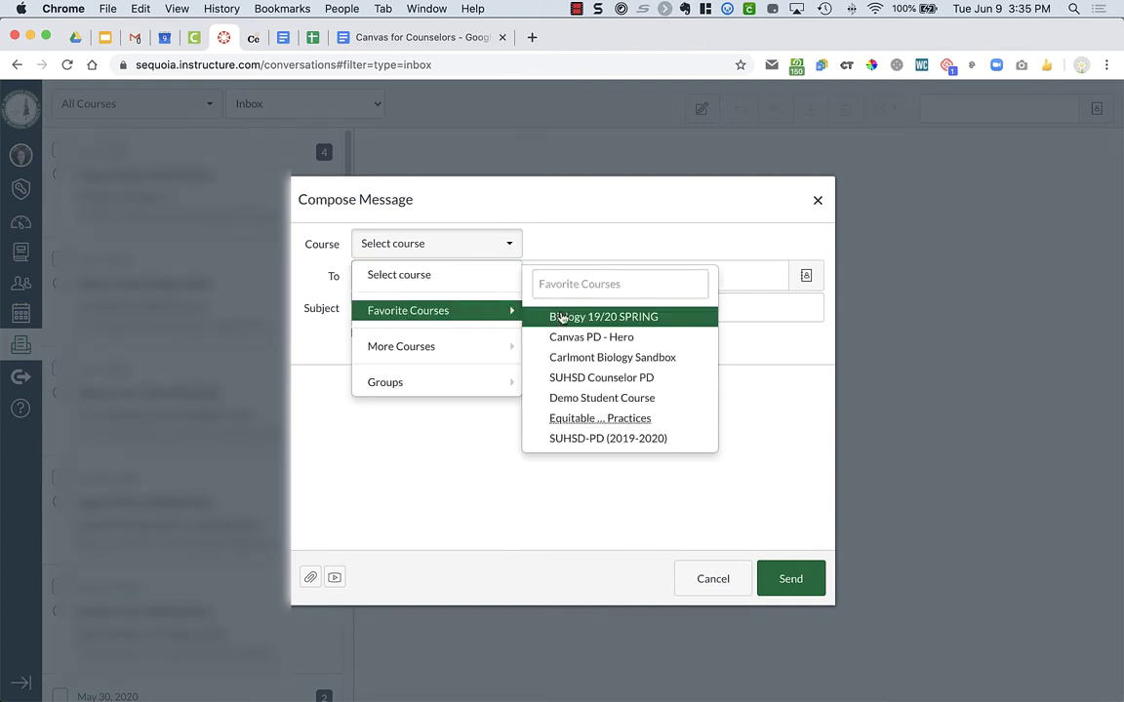
click(563, 318)
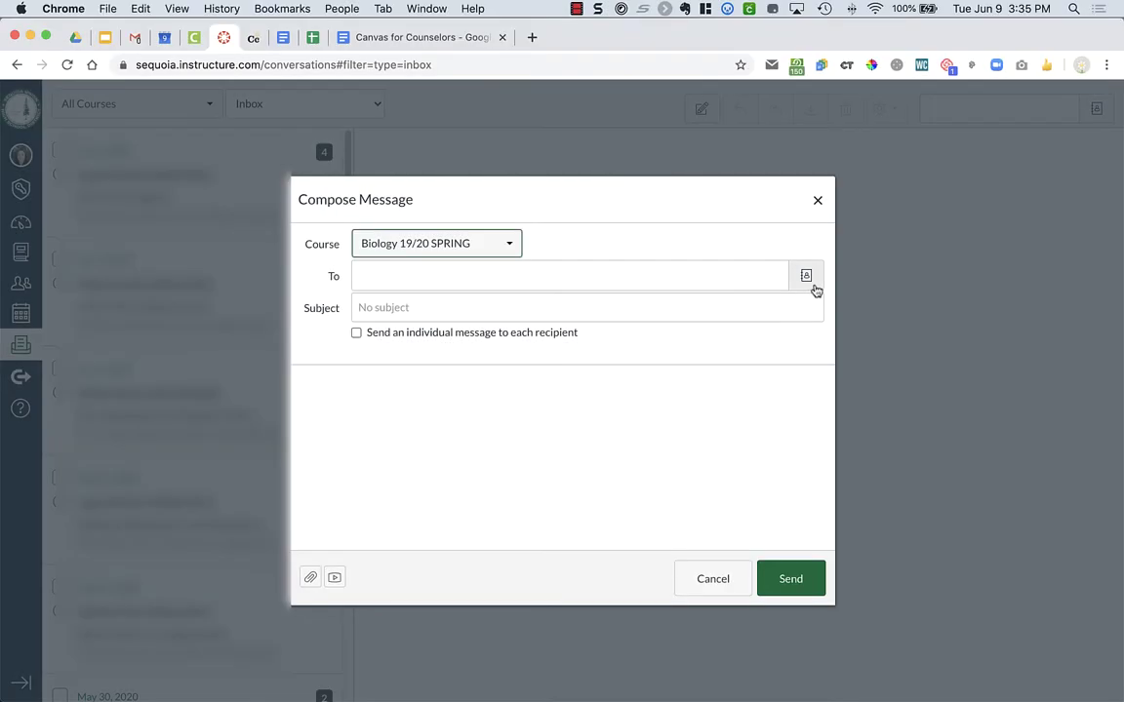
click(809, 280)
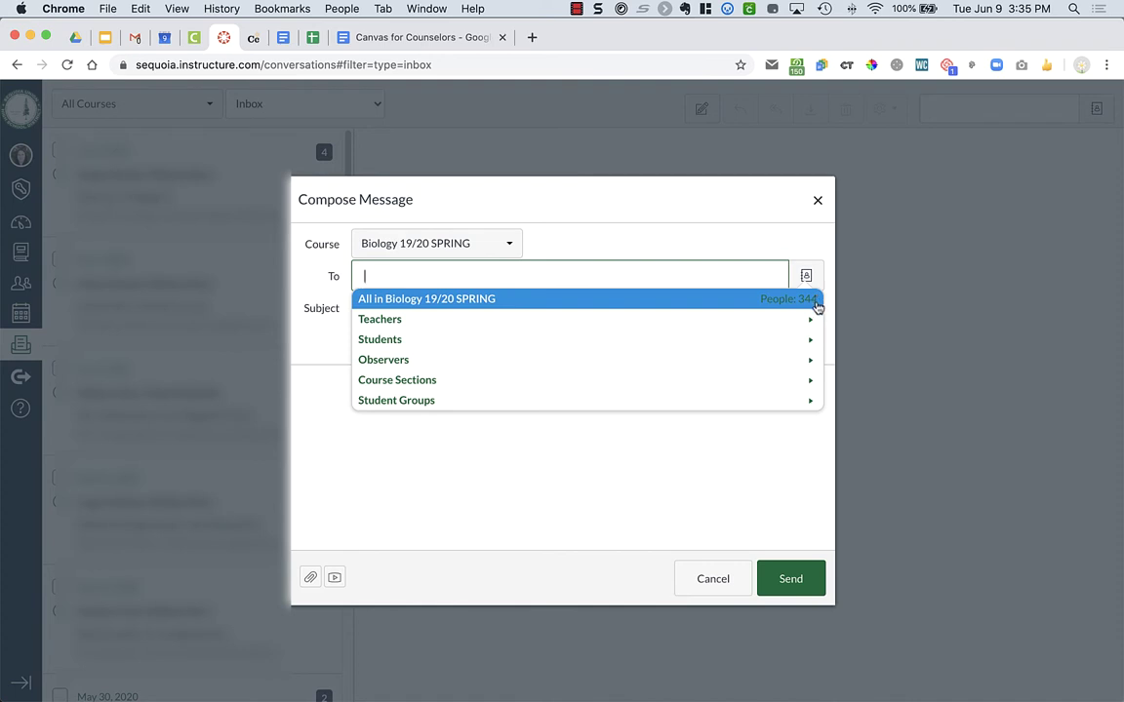
click(810, 384)
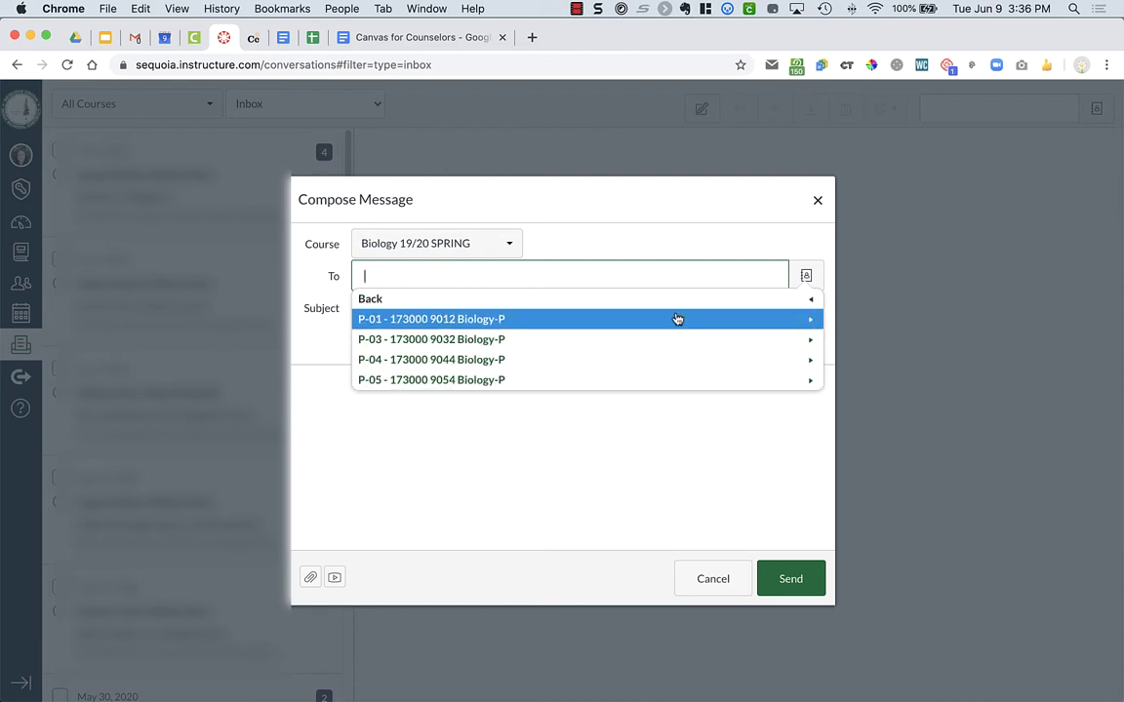
click(677, 319)
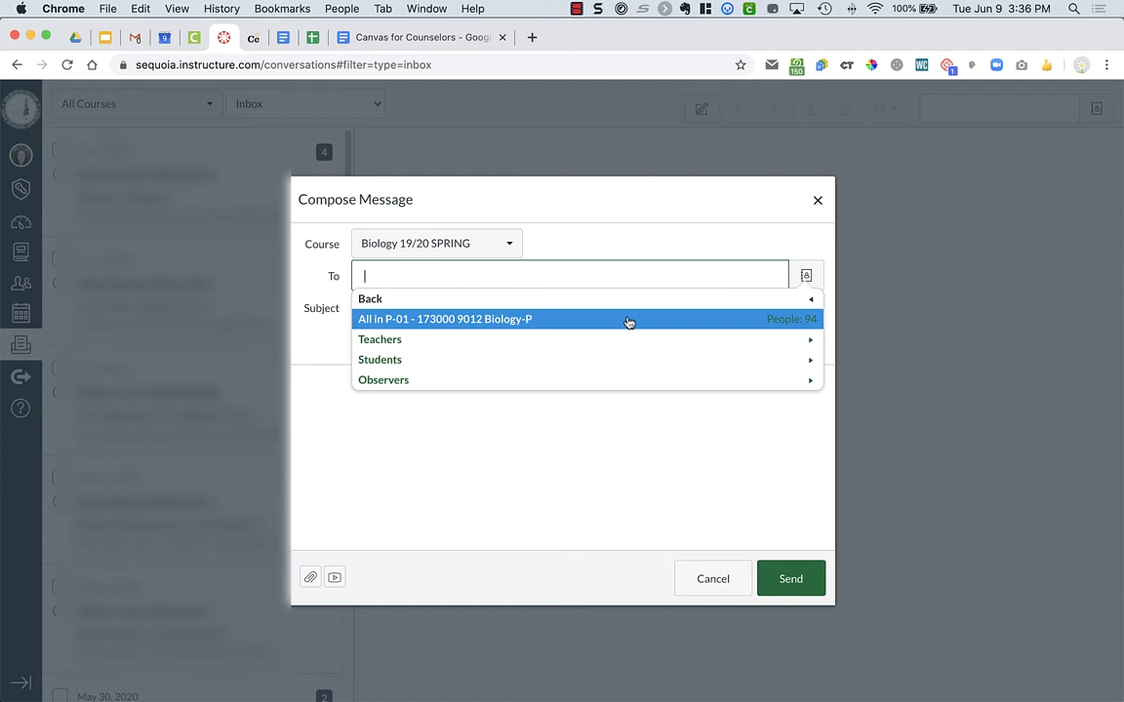
click(579, 361)
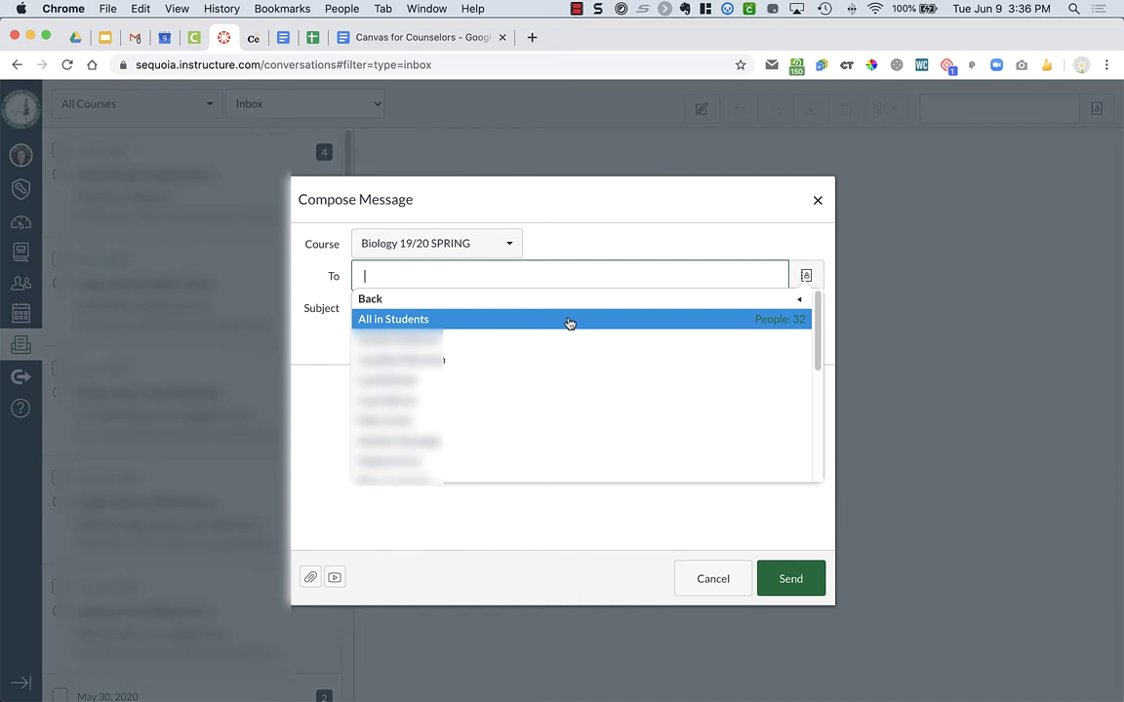
click(569, 320)
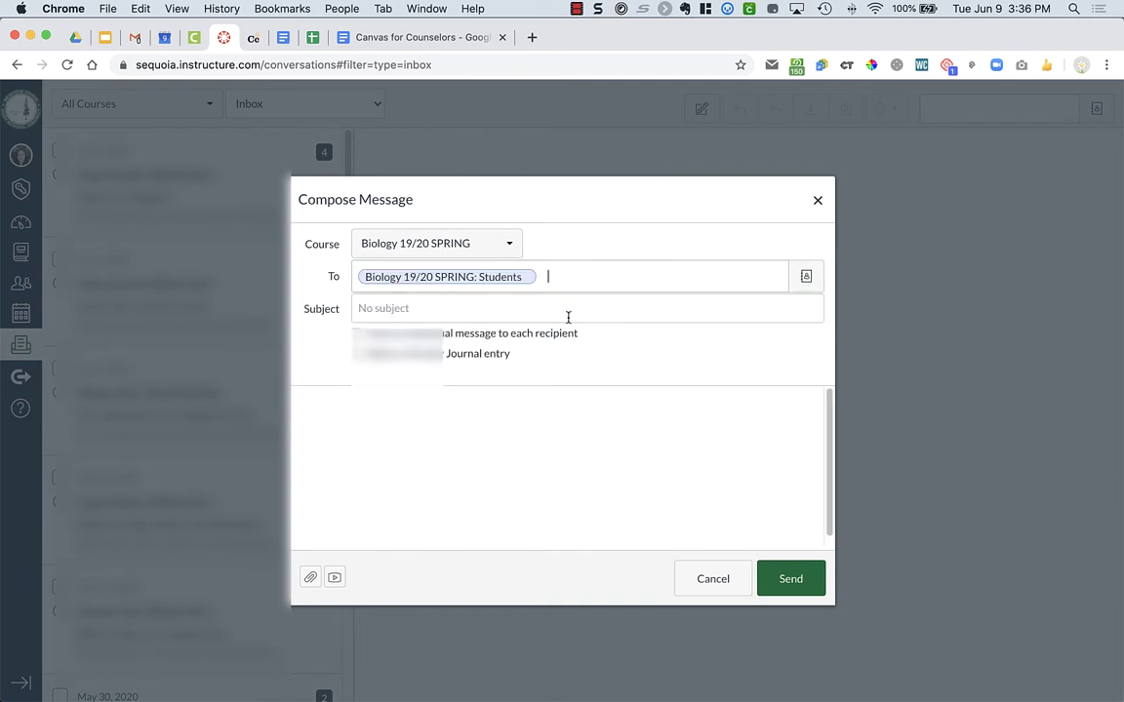
click(806, 282)
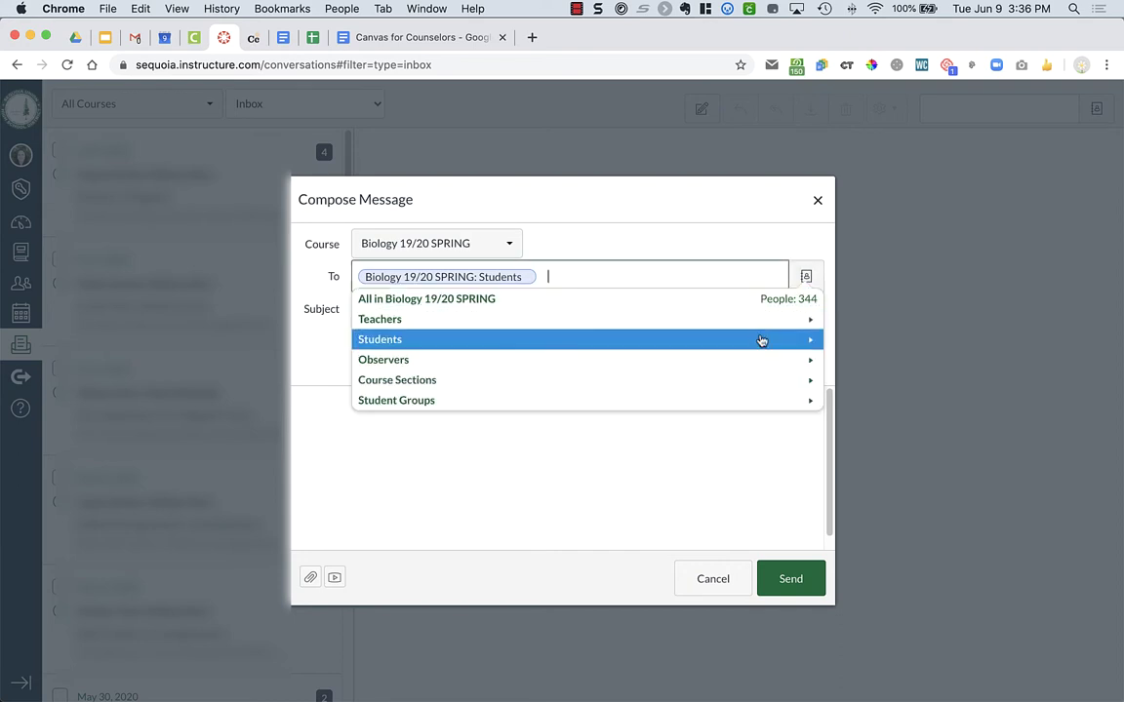
click(743, 379)
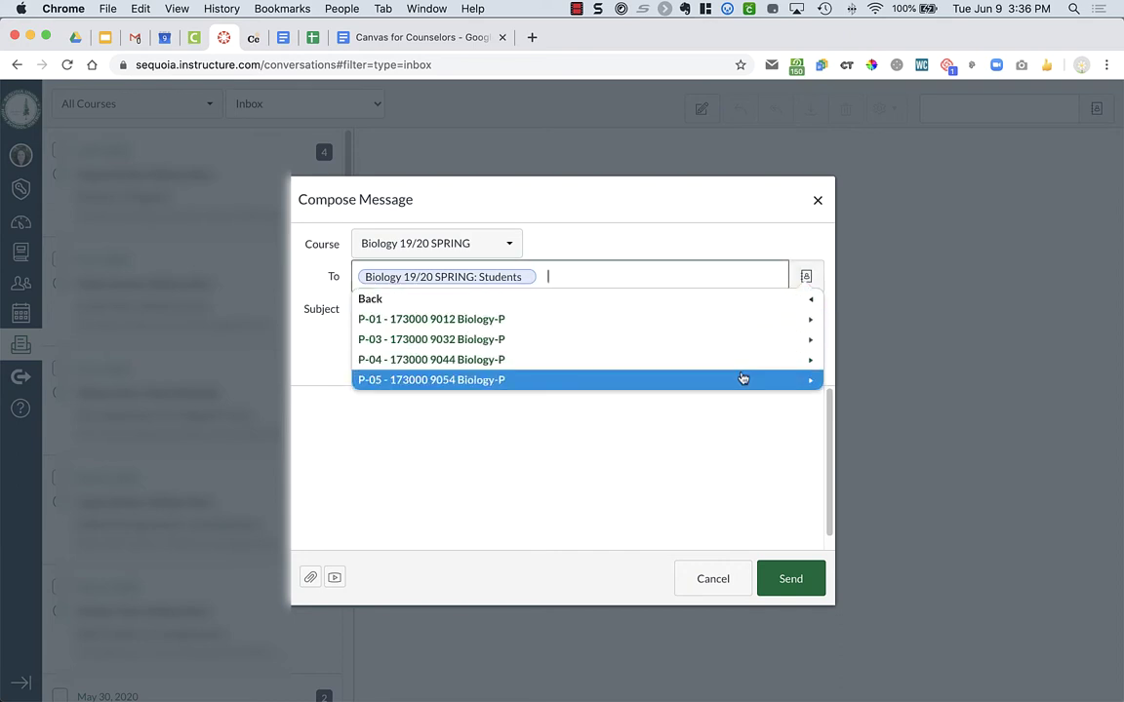
click(659, 320)
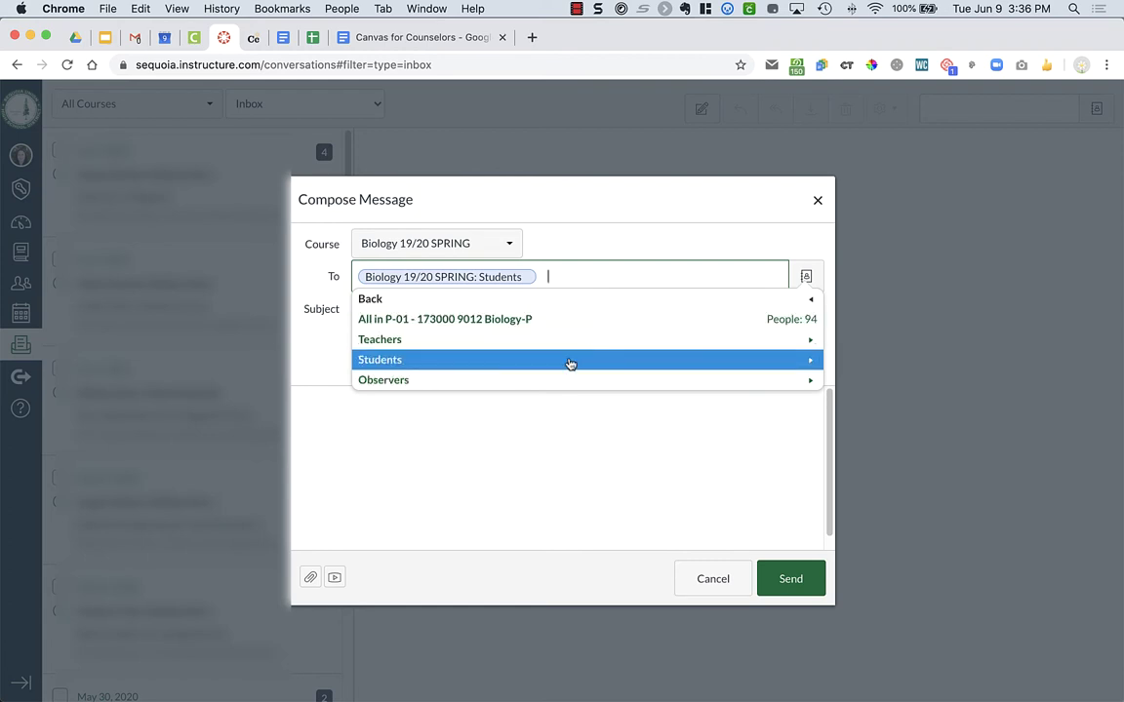
click(567, 379)
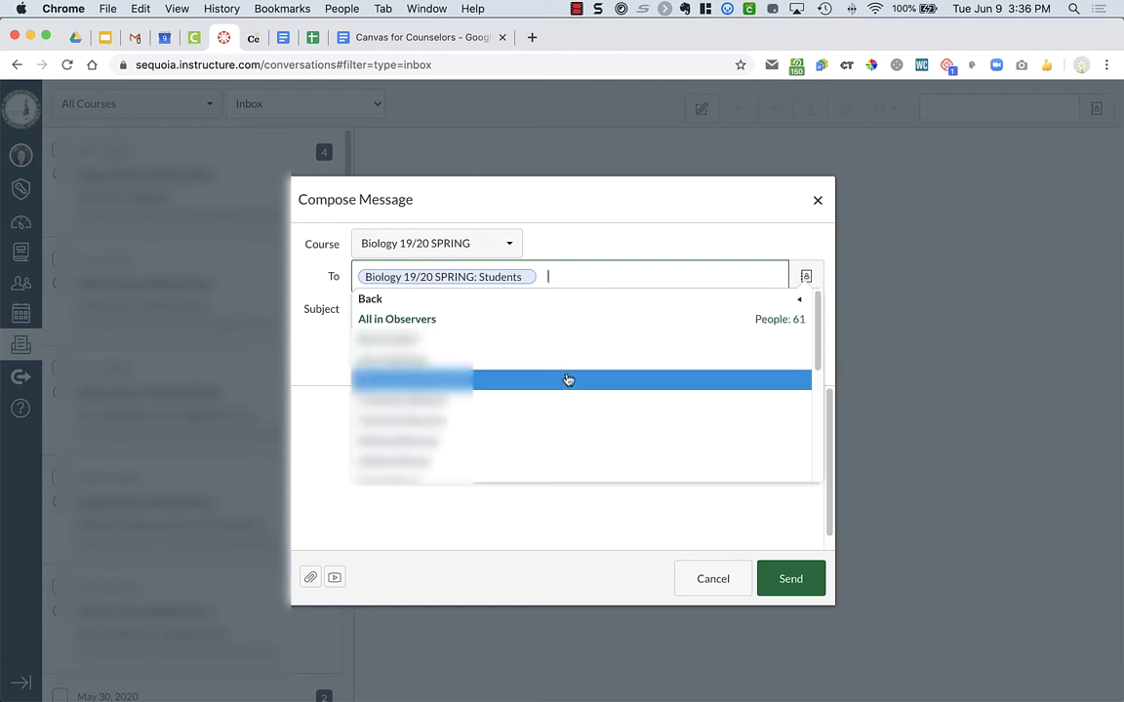
click(574, 322)
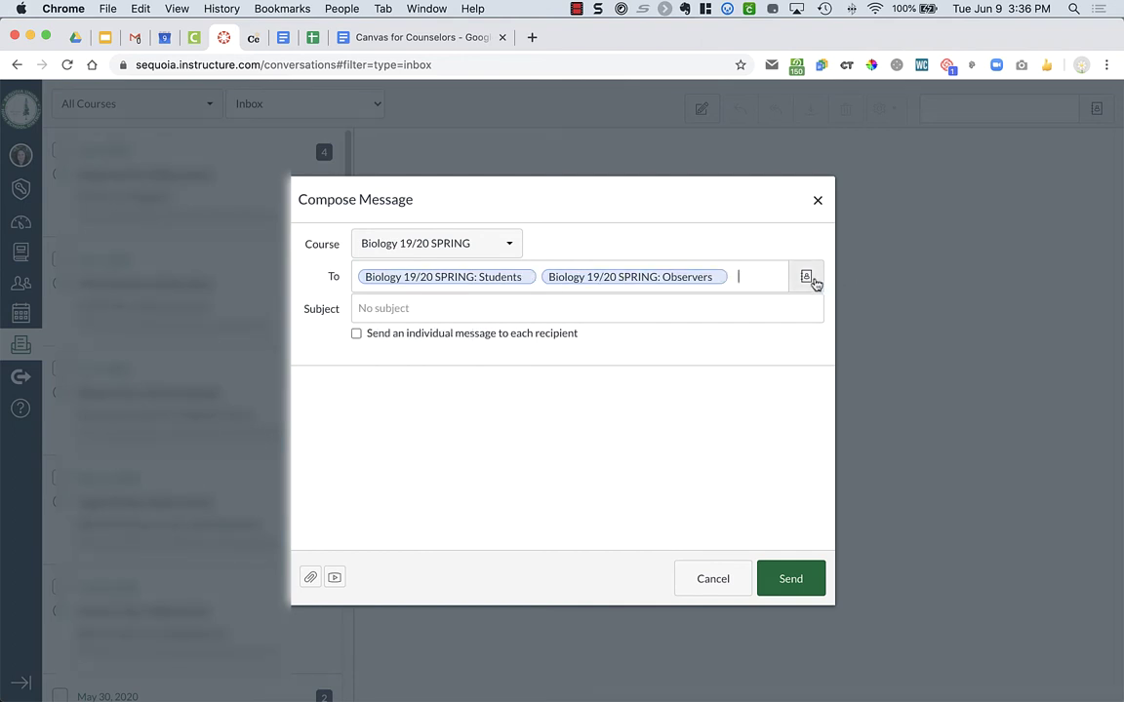
key(BackSpace)
key(BackSpace)
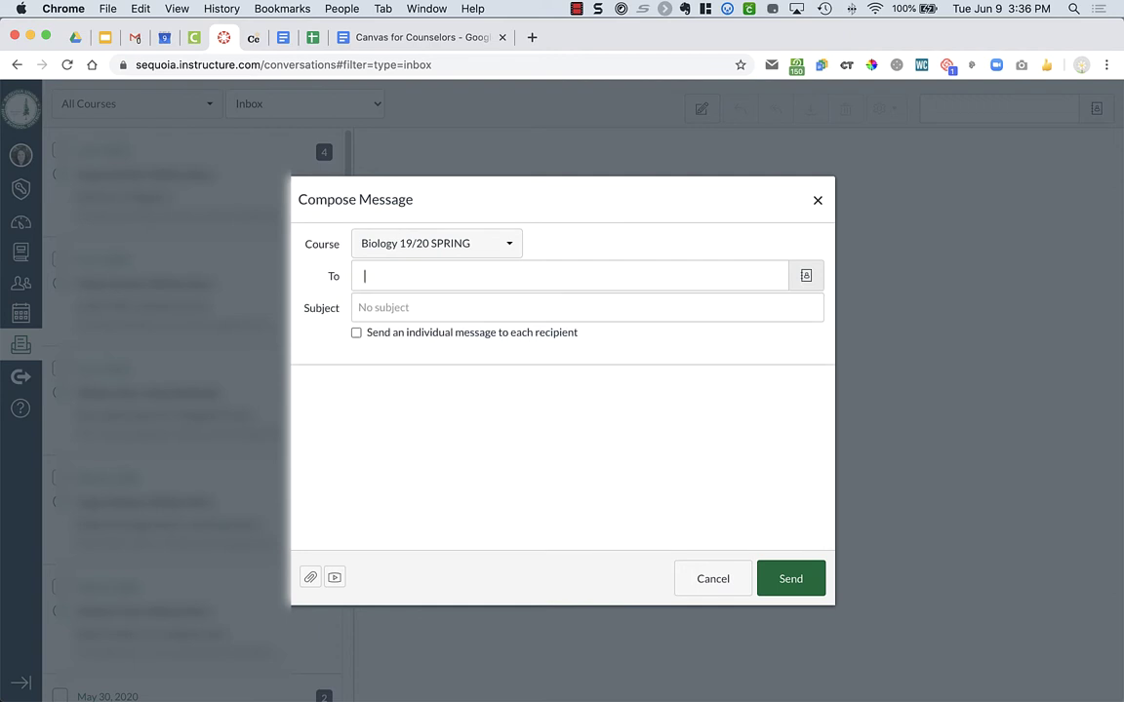
click(804, 277)
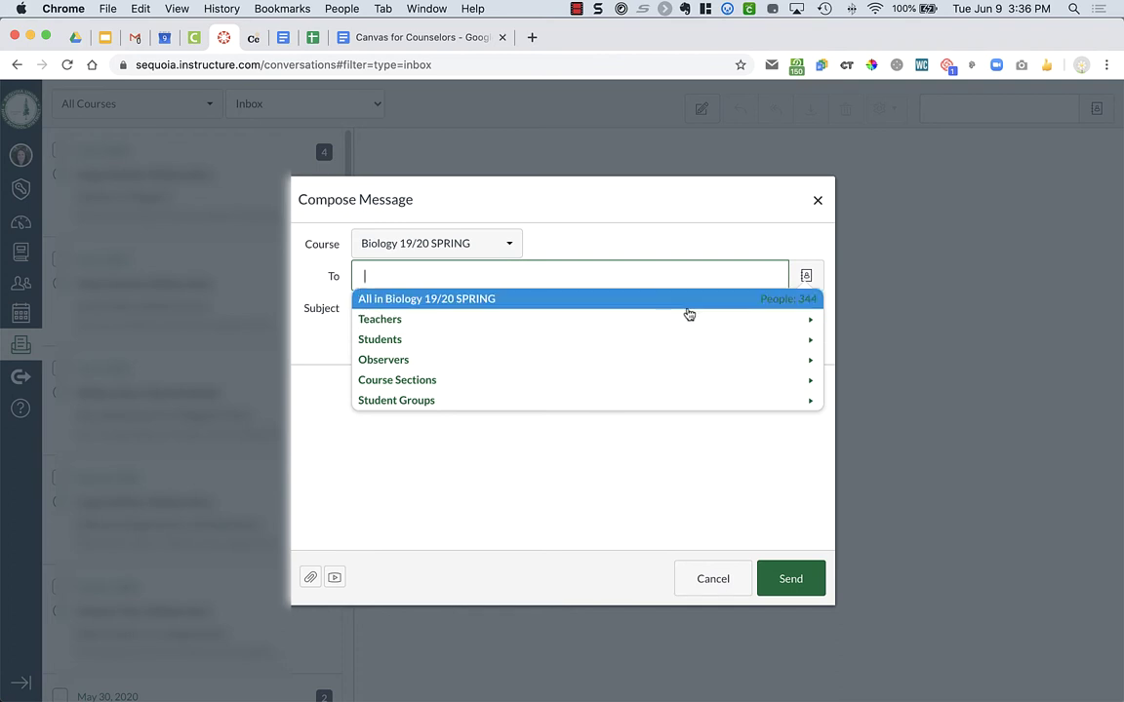
click(663, 380)
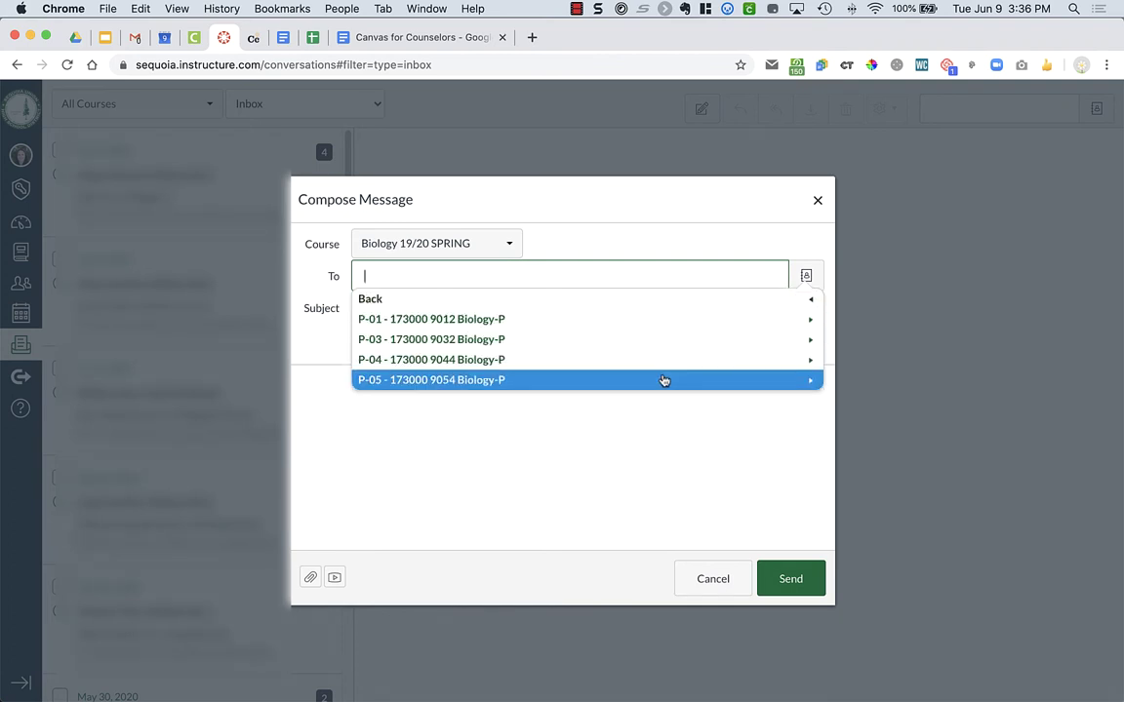
click(576, 319)
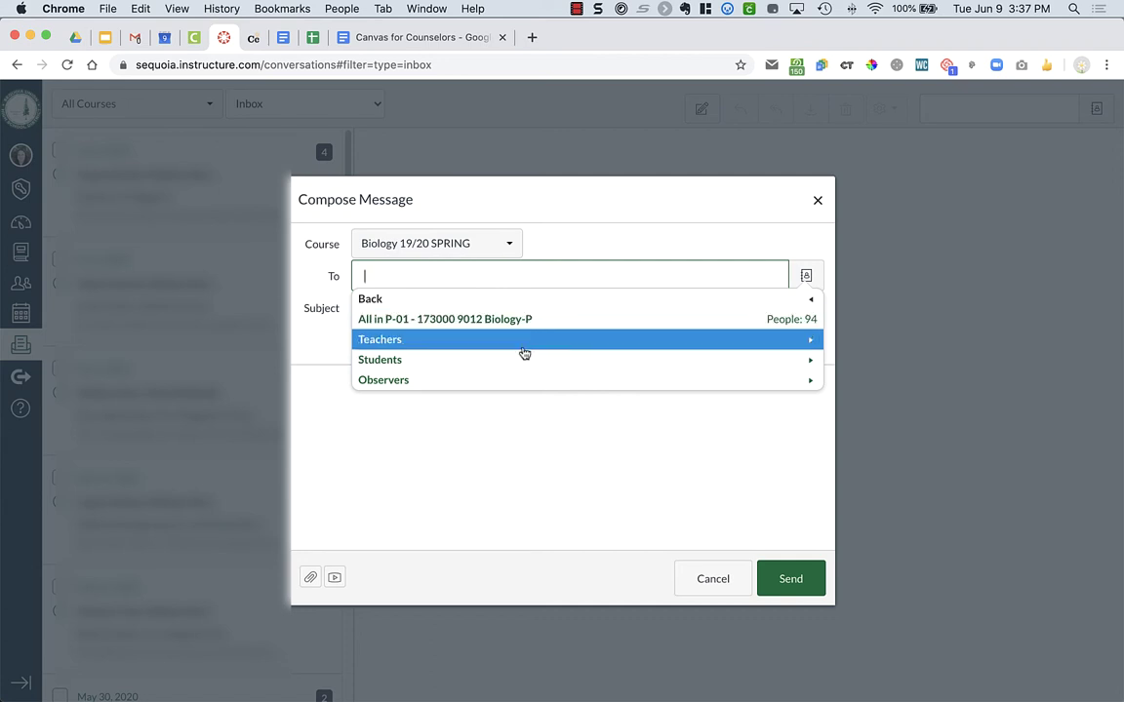
click(482, 459)
click(804, 276)
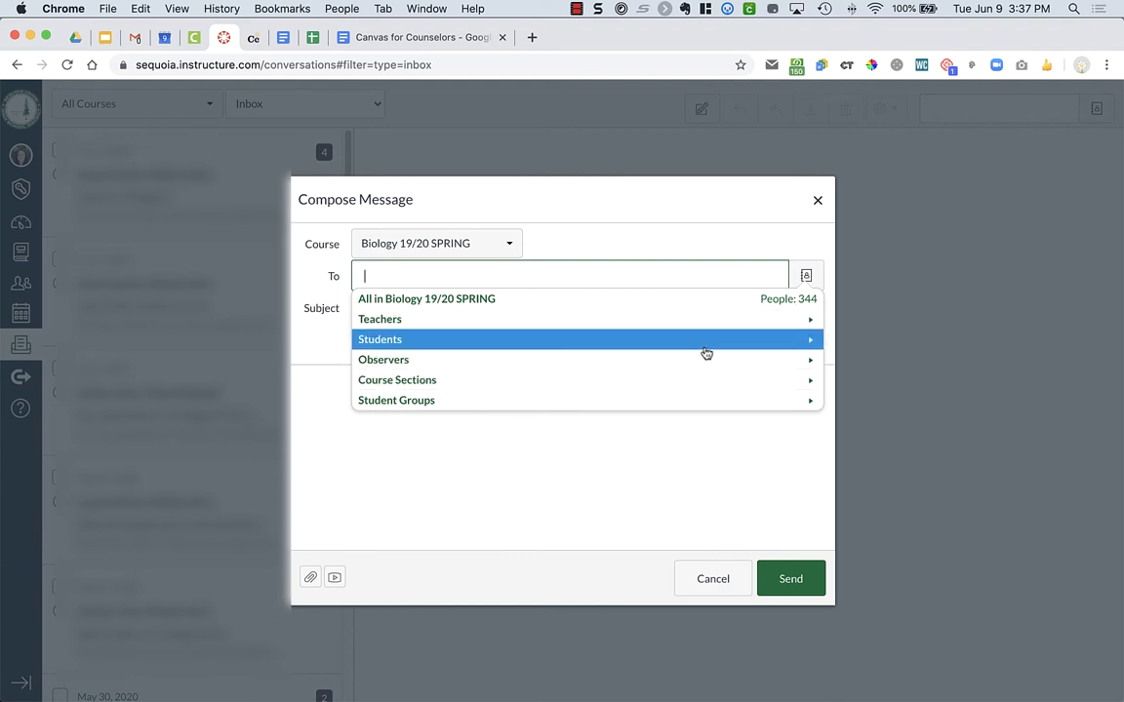
click(706, 342)
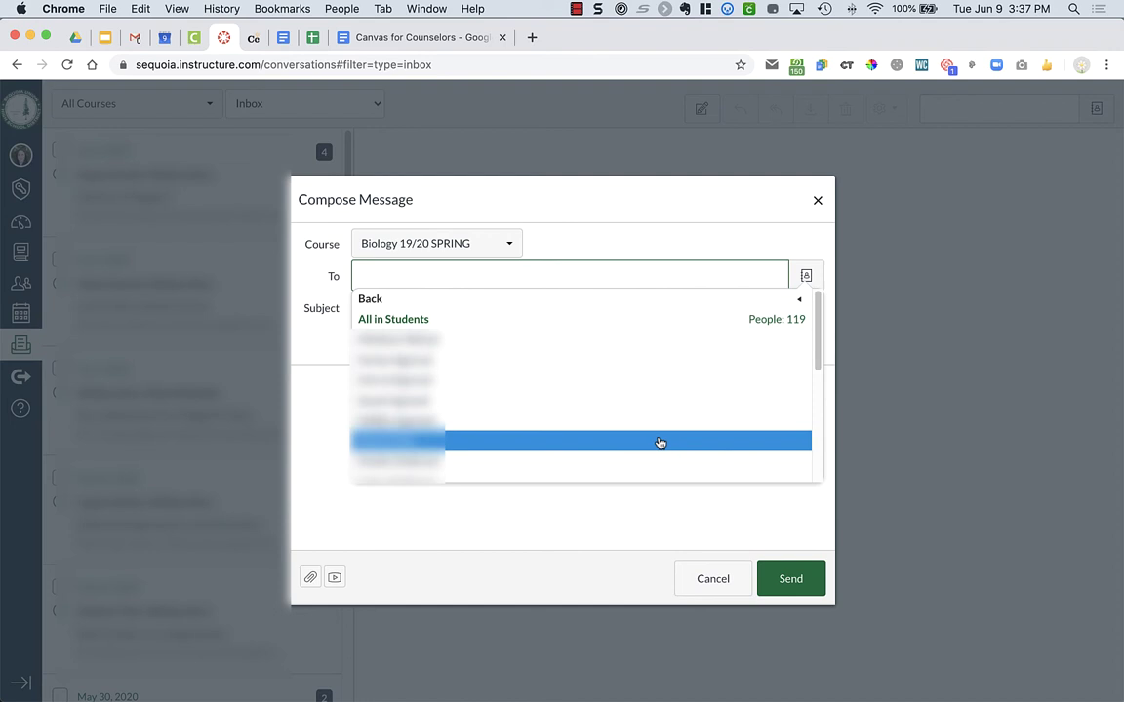
click(650, 304)
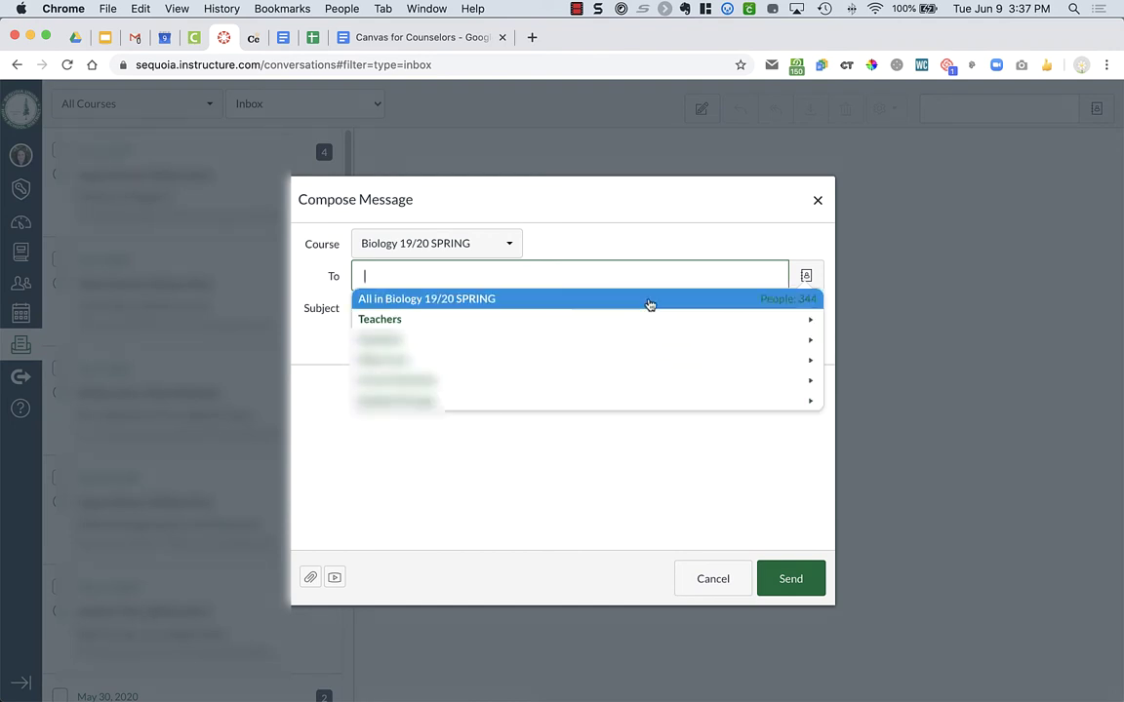
click(626, 380)
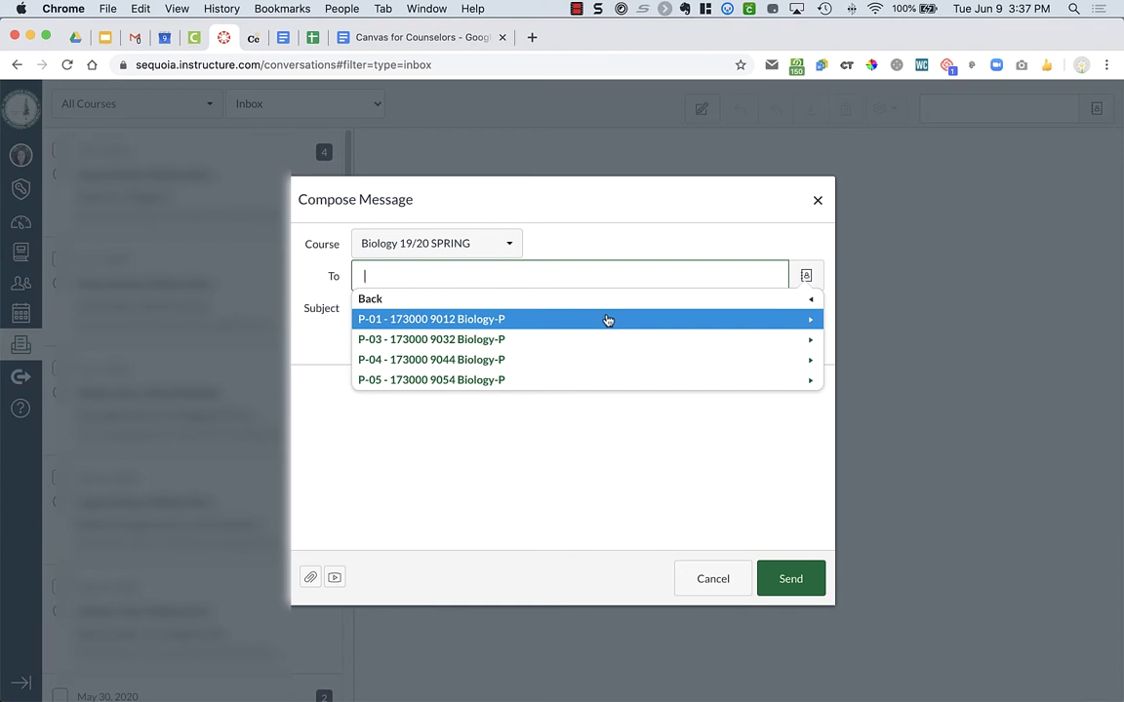
click(602, 341)
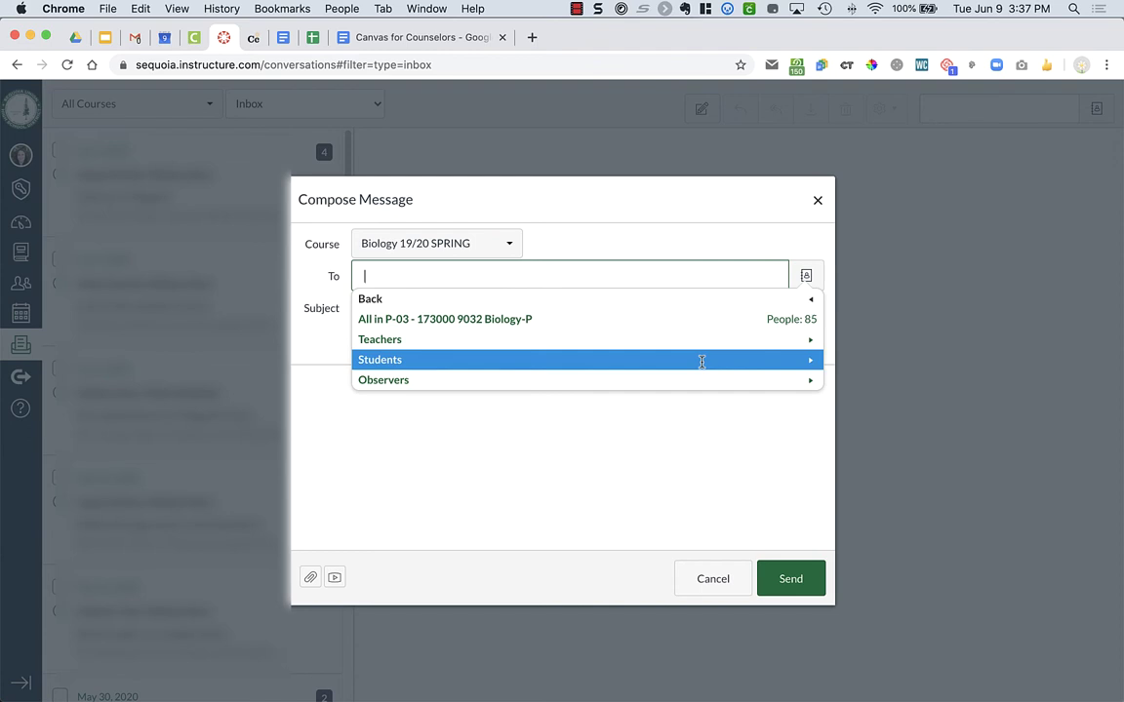
Step: Tick 'Send an individual message to each recipient', then cancel the draft to close Compose Message
click(477, 436)
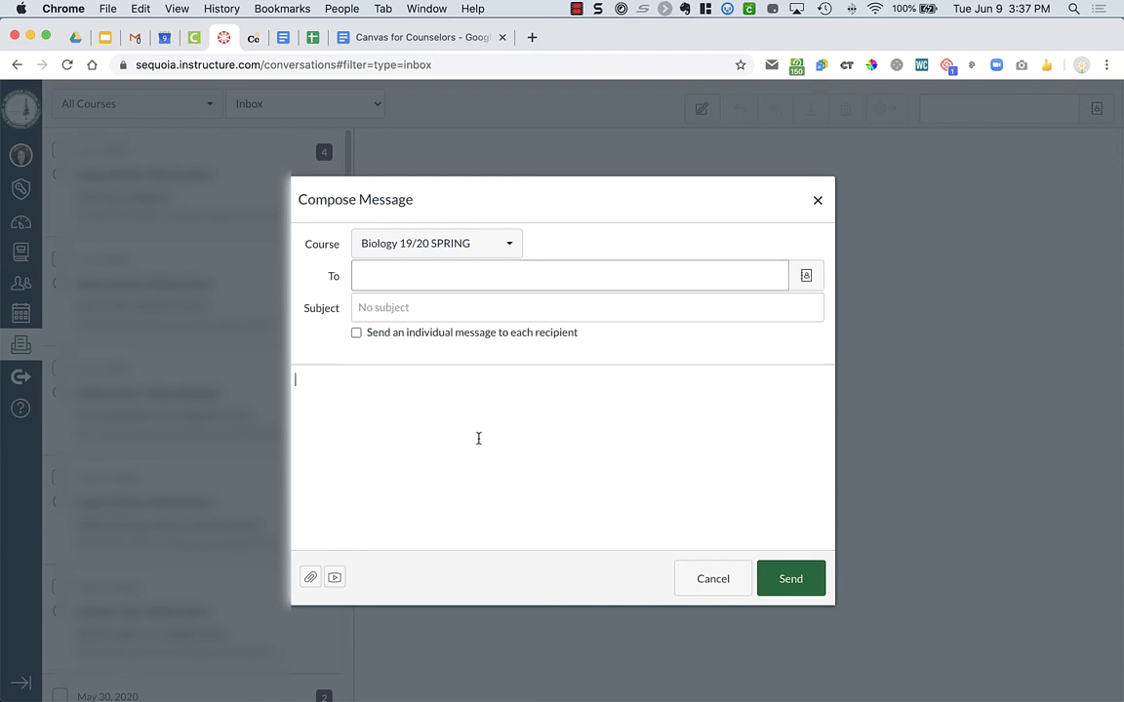
click(506, 305)
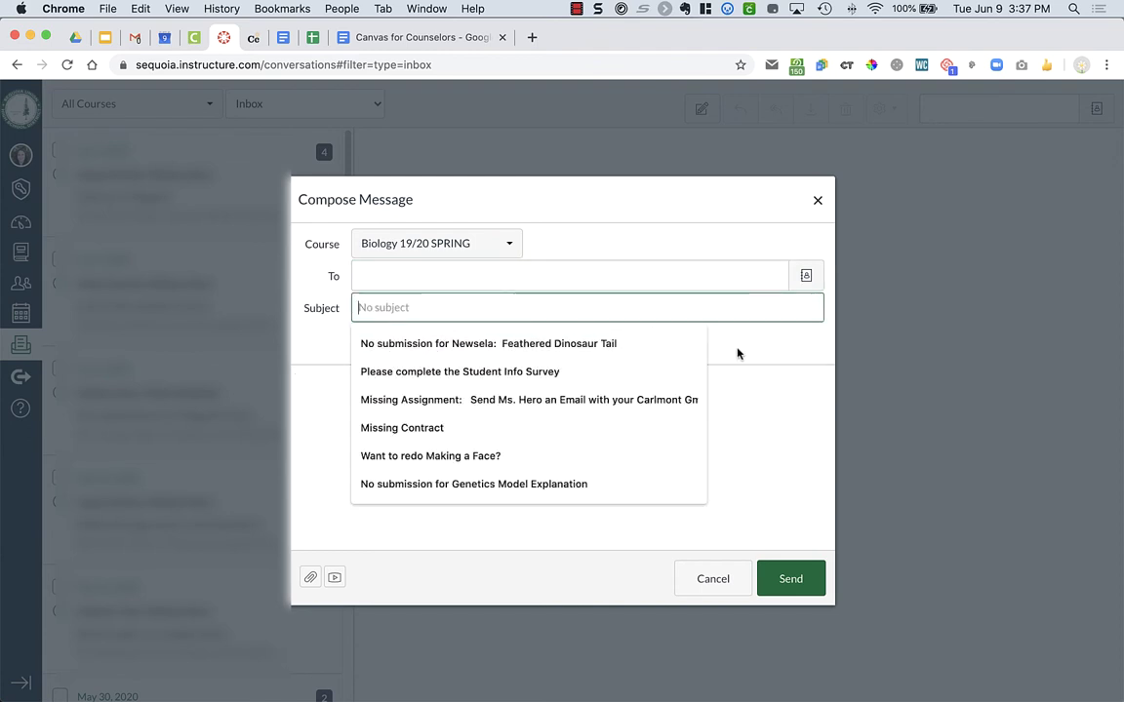
click(775, 344)
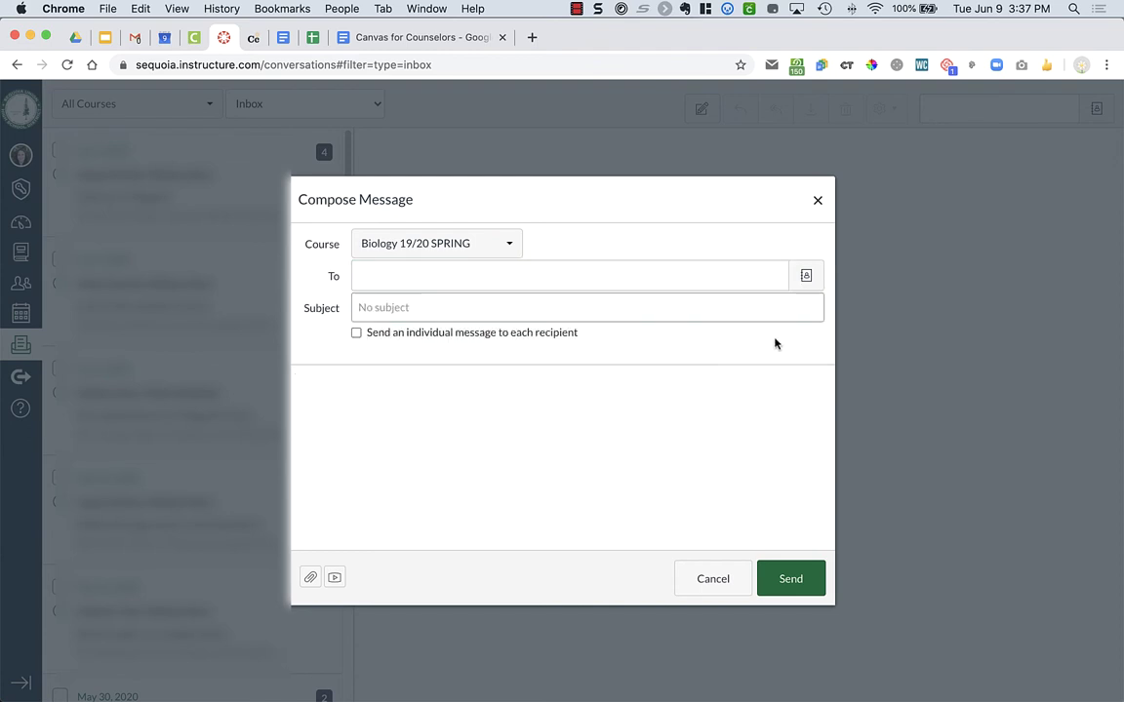
click(357, 335)
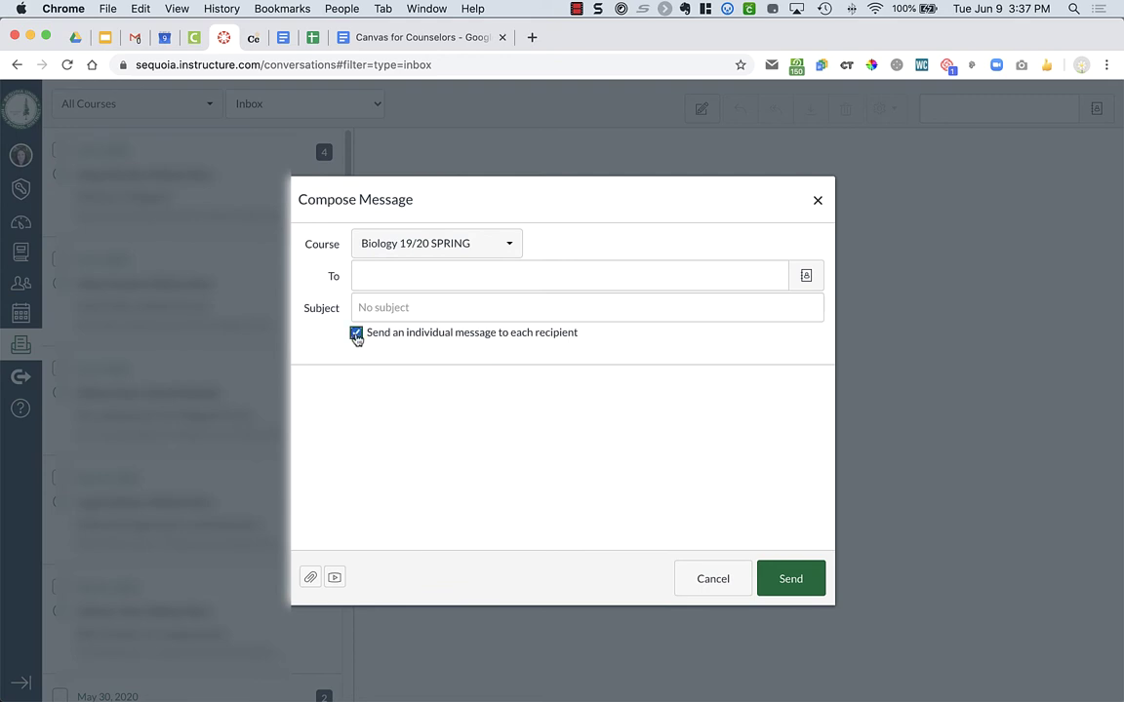
click(398, 444)
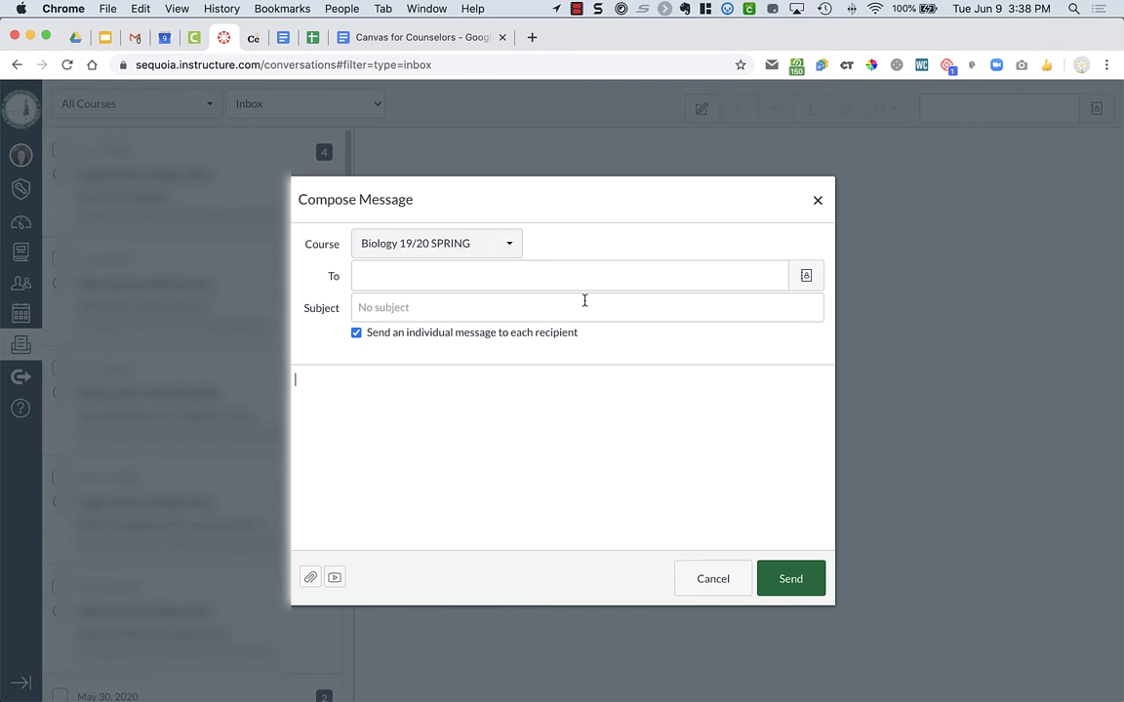
click(711, 577)
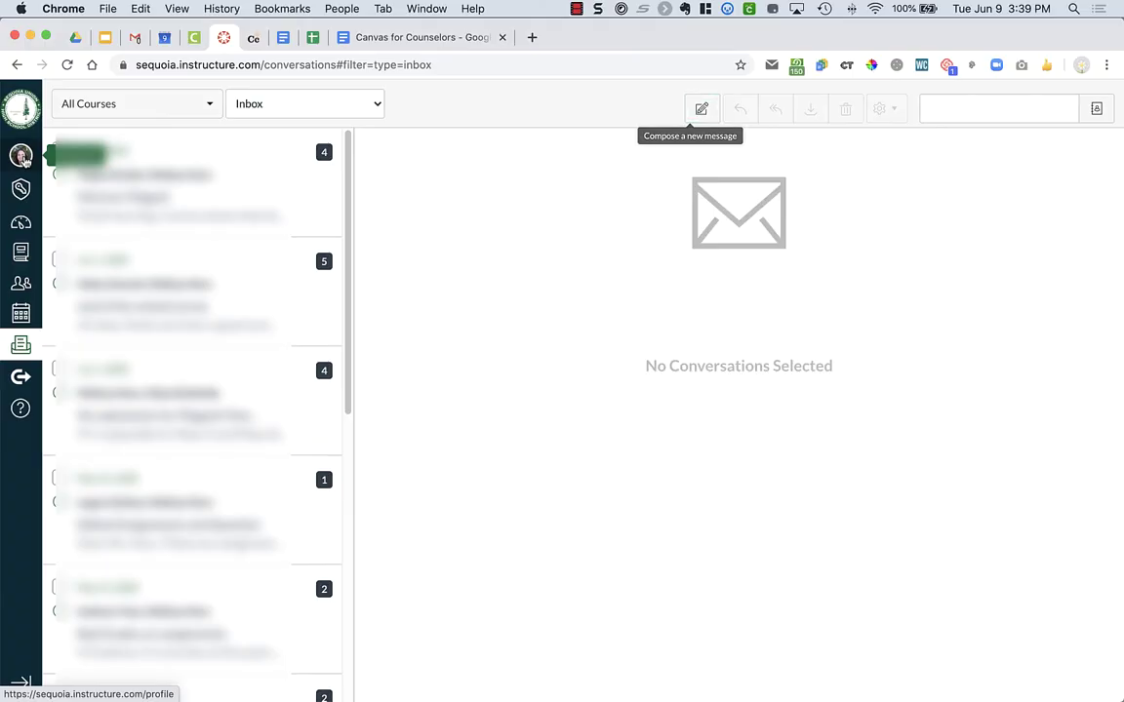
Step: Open Notifications from the Account tray and scroll down to the Conversations settings
click(21, 156)
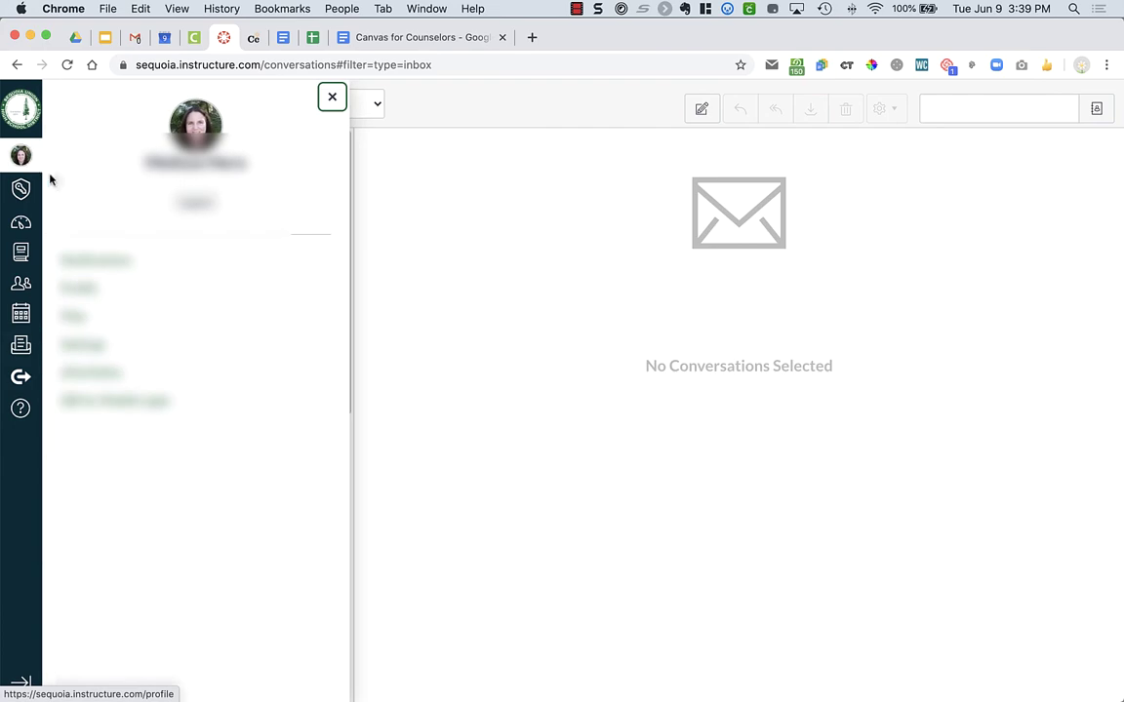
click(90, 260)
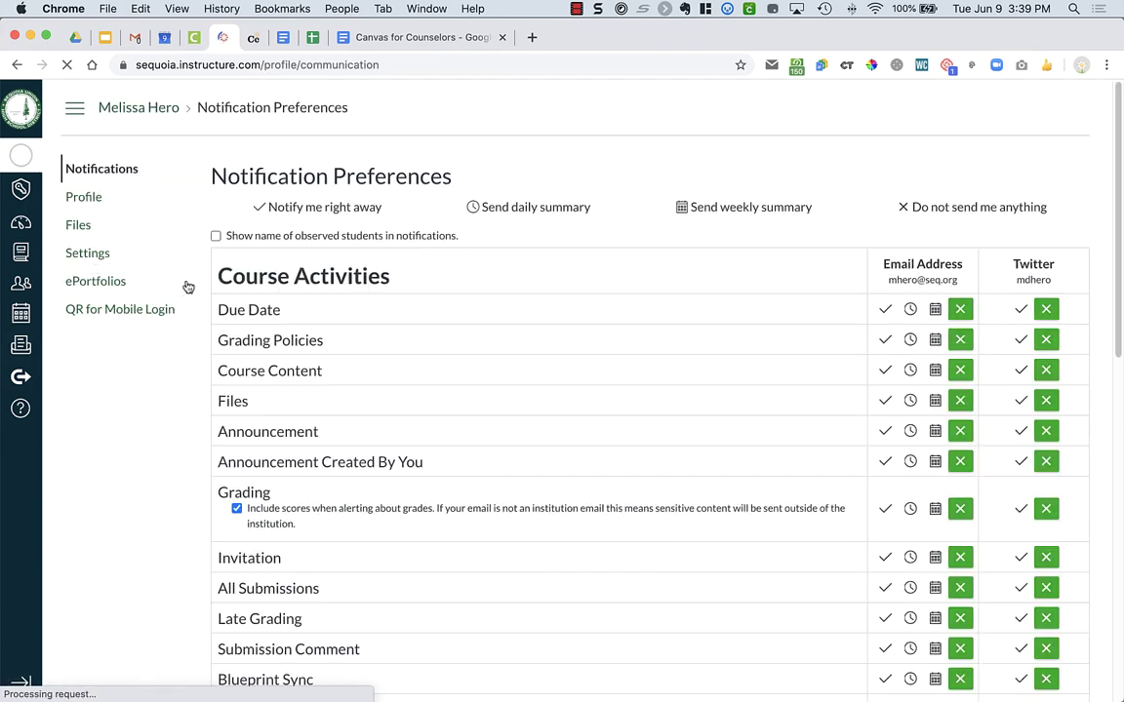
scroll(370, 333, down, 10)
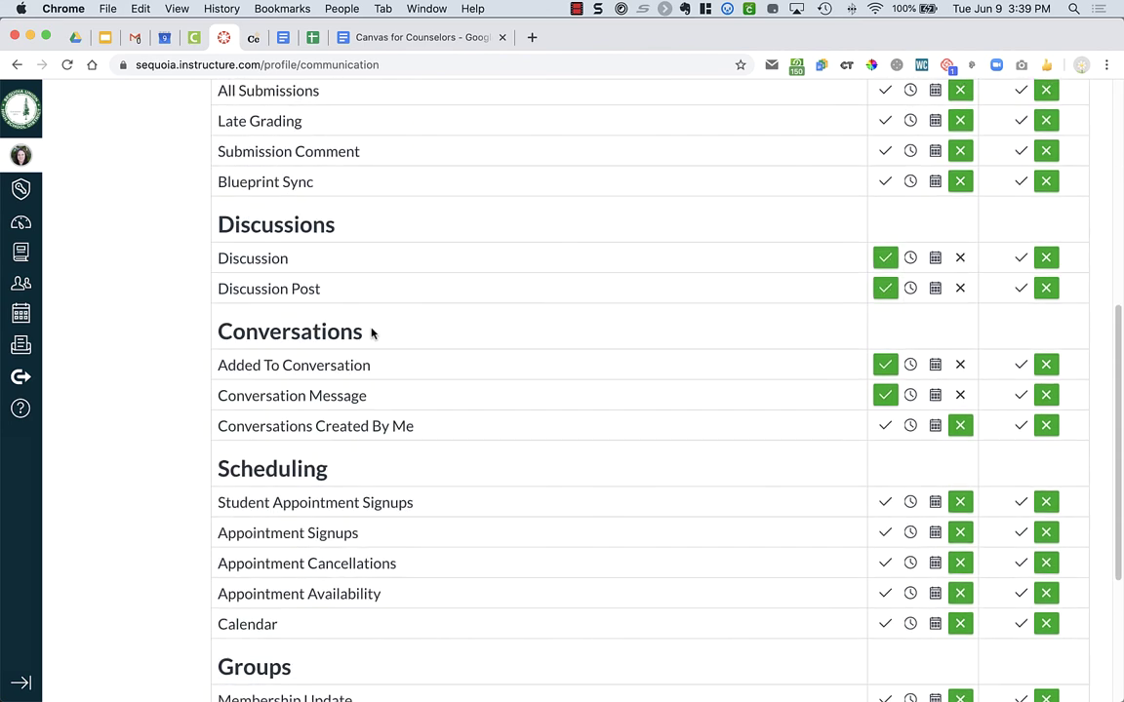
scroll(370, 334, down, 1)
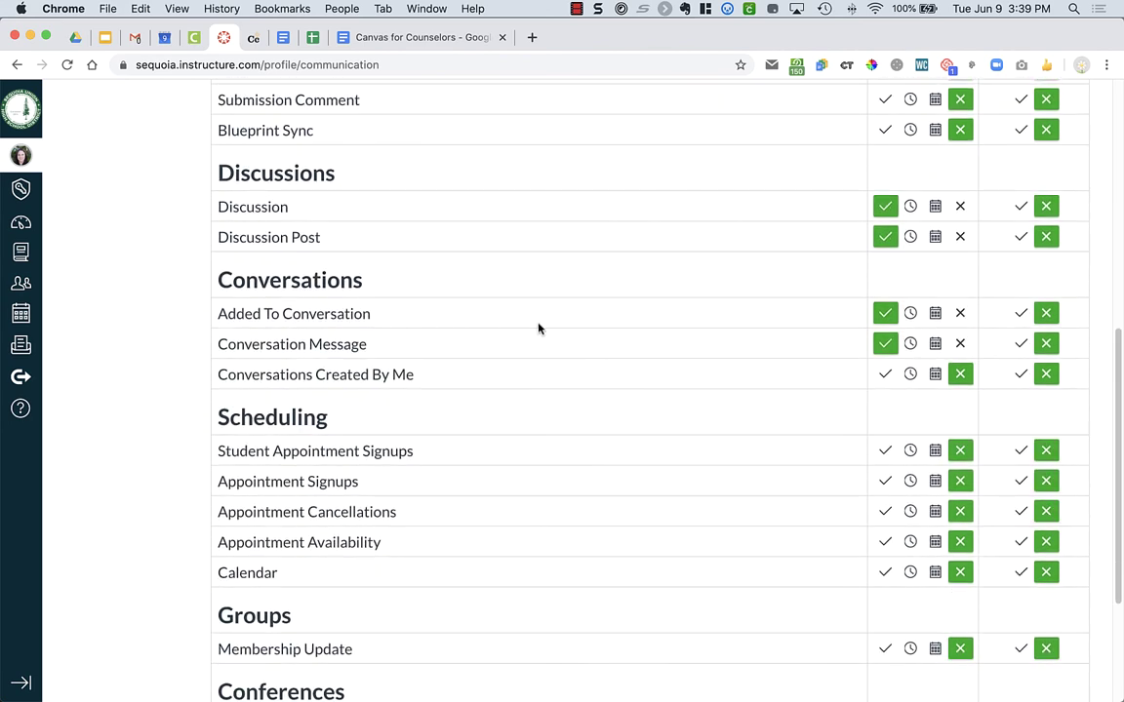